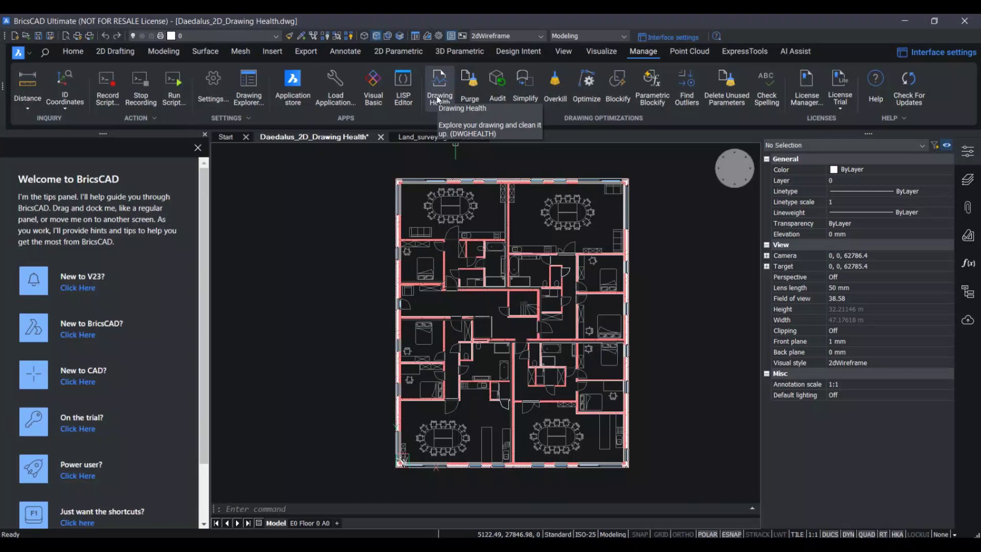
- Open Drawing Health and start a new, empty custom routine
{"action": "left_click", "coordinate": [437, 100]}
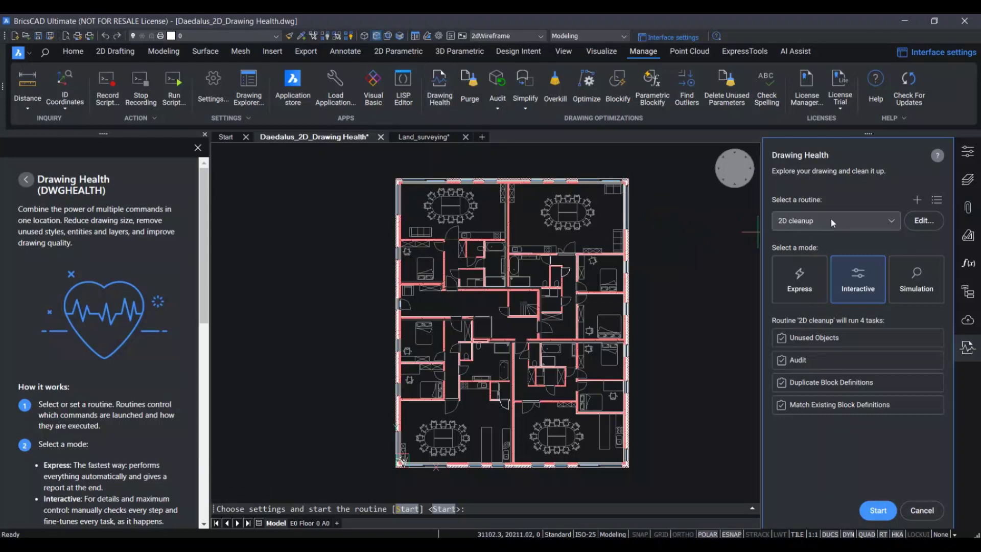
{"action": "left_click", "coordinate": [914, 200]}
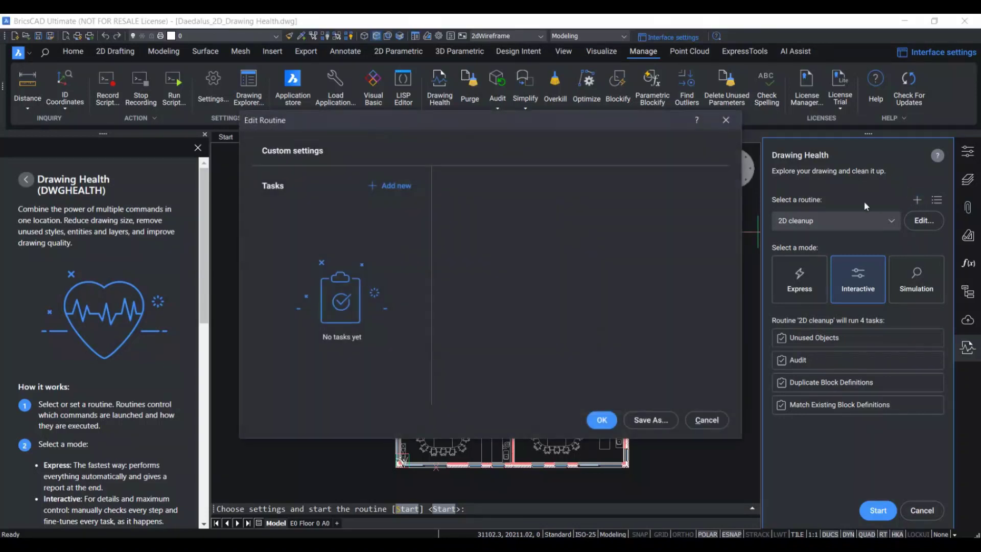
- Add Unused Objects, Audit, Find Outliers and Match Existing Block Definitions tasks to the routine
{"action": "left_click", "coordinate": [404, 186]}
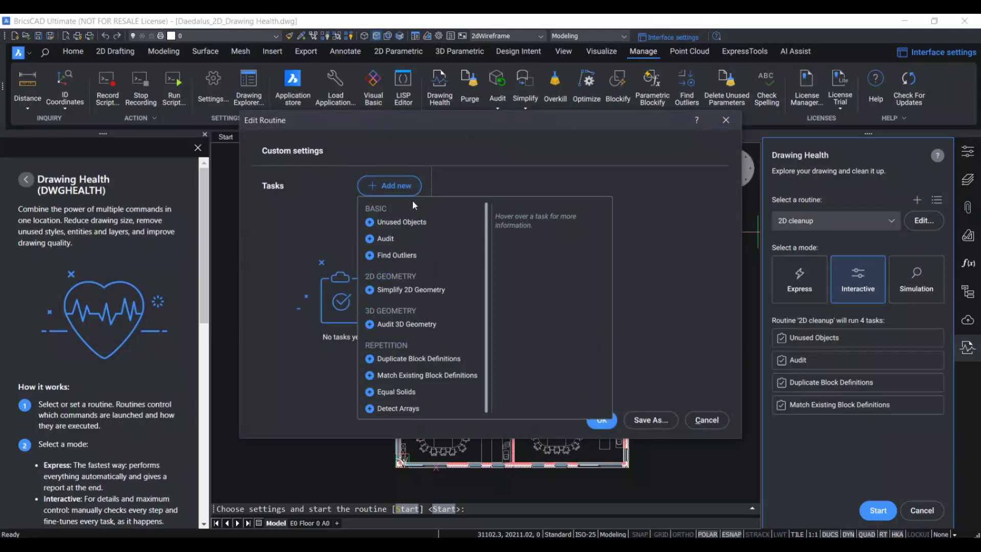
{"action": "mouse_move", "coordinate": [401, 221]}
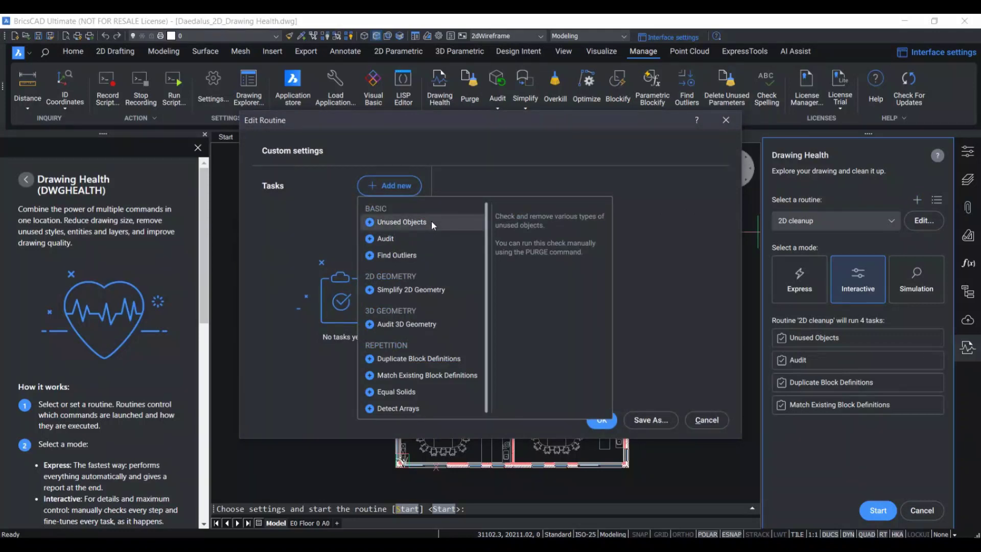
{"action": "left_click", "coordinate": [432, 222]}
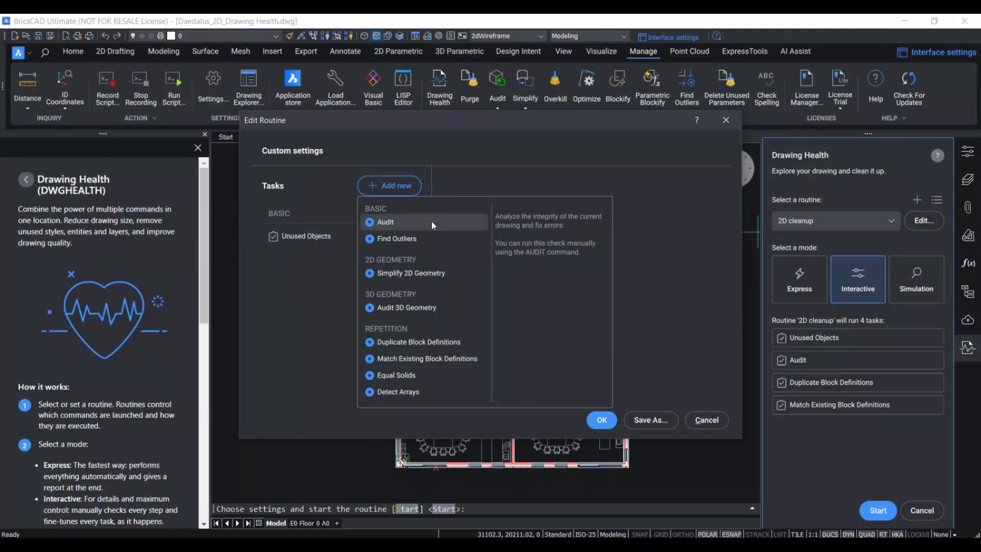
{"action": "left_click", "coordinate": [431, 222]}
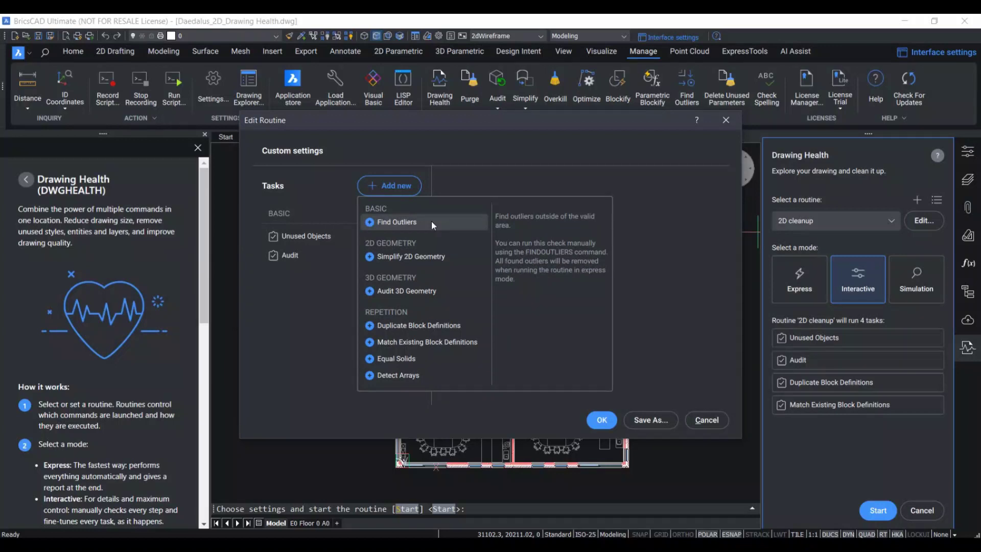
{"action": "left_click", "coordinate": [431, 221]}
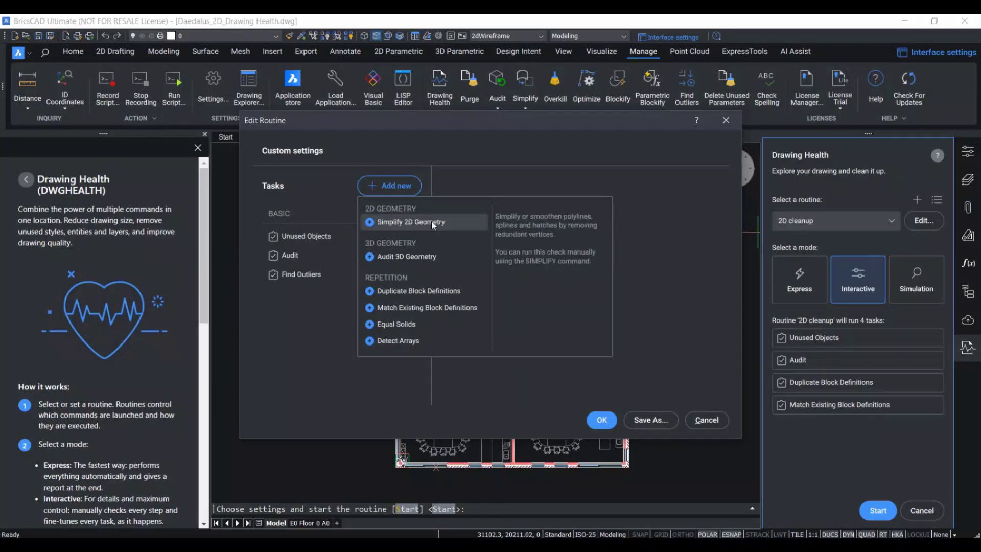
{"action": "left_click", "coordinate": [437, 308]}
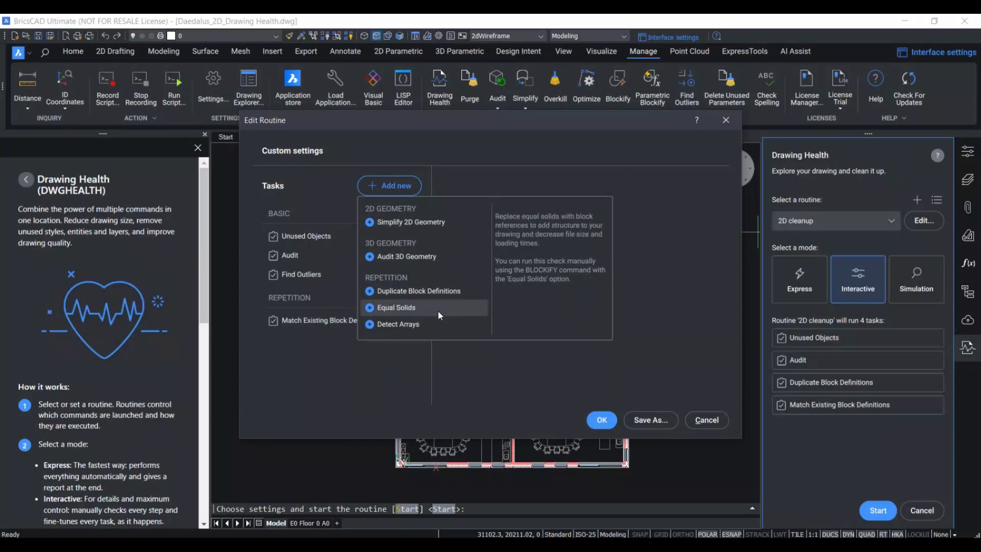
- Set block matching to compare geometry only with tolerance 1e-4, and save the routine
{"action": "left_click", "coordinate": [330, 321]}
{"action": "left_click", "coordinate": [446, 279]}
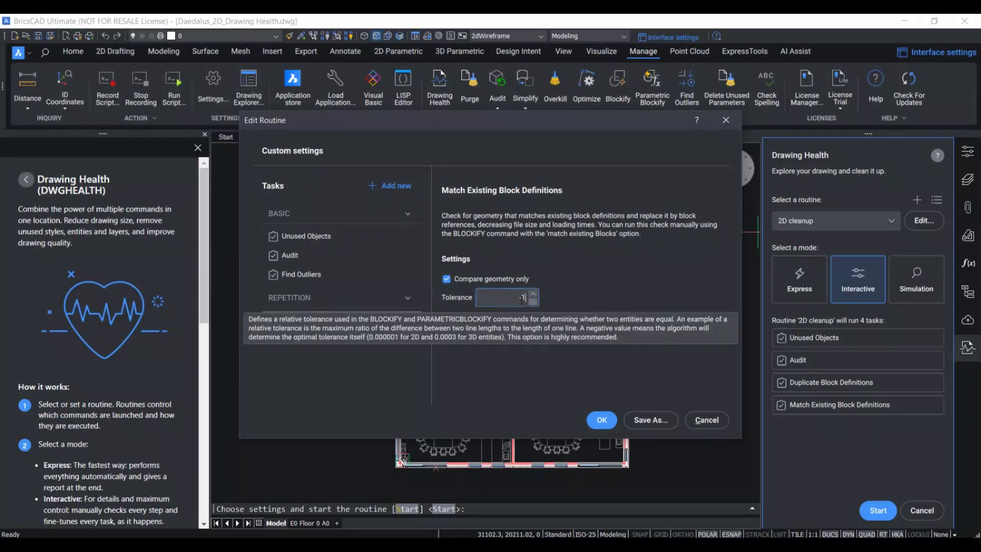
{"action": "double_click", "coordinate": [515, 302]}
{"action": "type", "text": "1"}
{"action": "type", "text": "e-4"}
{"action": "left_click", "coordinate": [598, 420]}
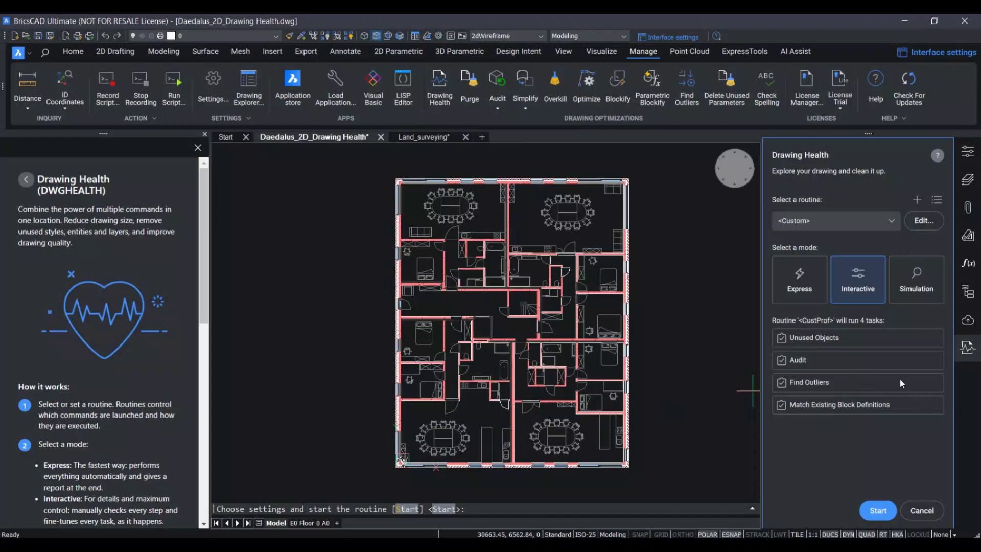
- Run the routine and review the unused blocks, layers and materials *A1 to *A10 it found
{"action": "left_click", "coordinate": [885, 503]}
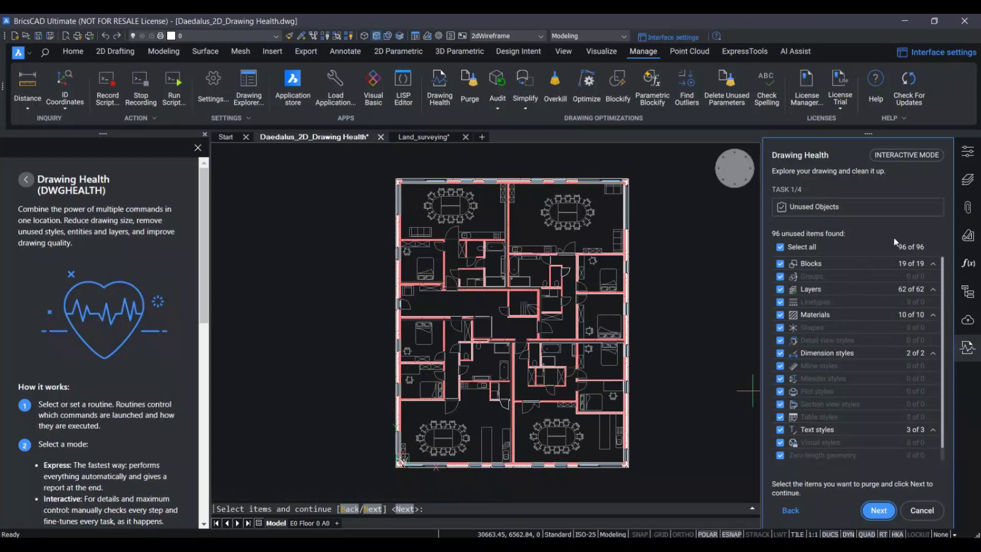
{"action": "left_click", "coordinate": [884, 263]}
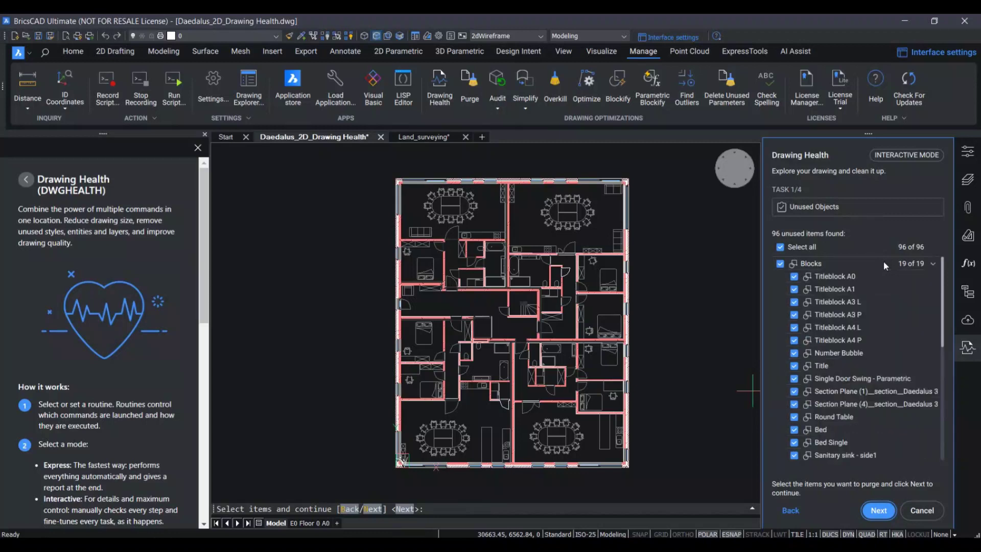
{"action": "left_click", "coordinate": [884, 263]}
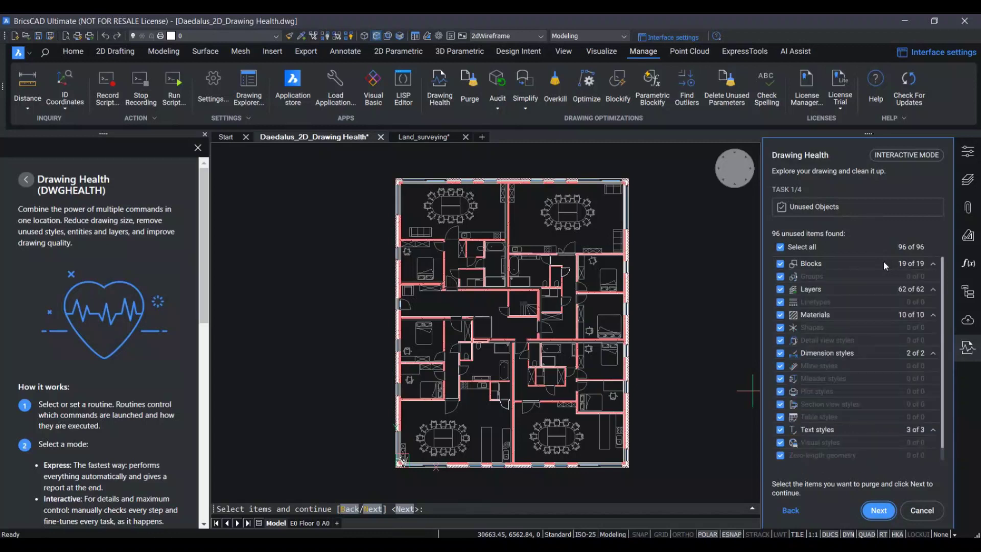
{"action": "left_click", "coordinate": [874, 288]}
{"action": "left_click", "coordinate": [866, 315]}
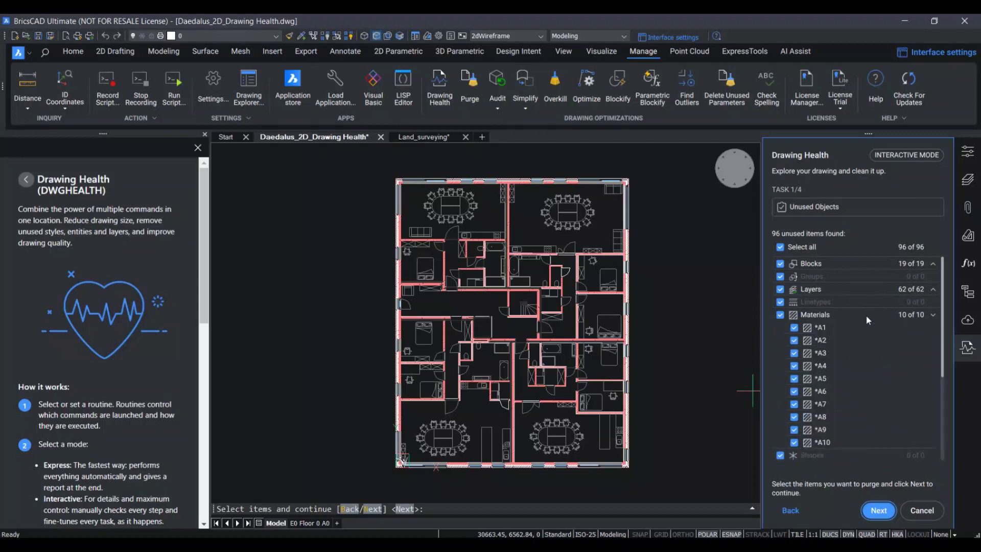
{"action": "left_click", "coordinate": [866, 315]}
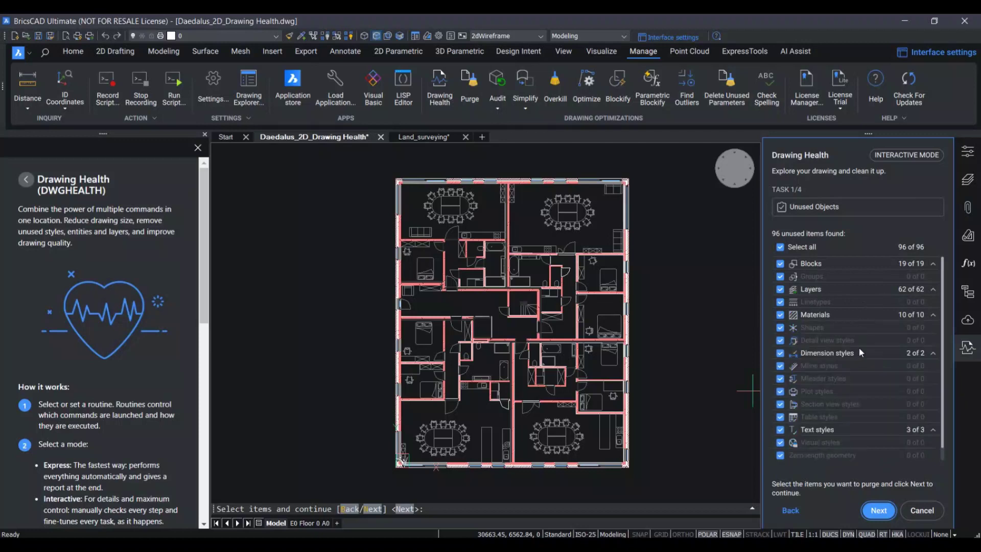
- Purge all 96 unused items and fix all 158 audit issues
{"action": "scroll", "coordinate": [859, 350], "scroll_direction": "down", "scroll_amount": 1}
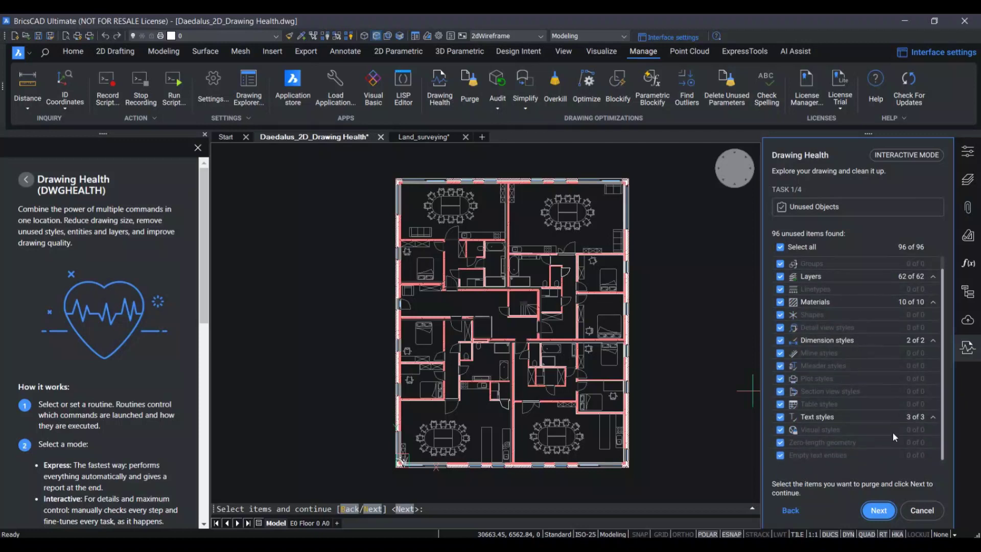
{"action": "left_click", "coordinate": [891, 503]}
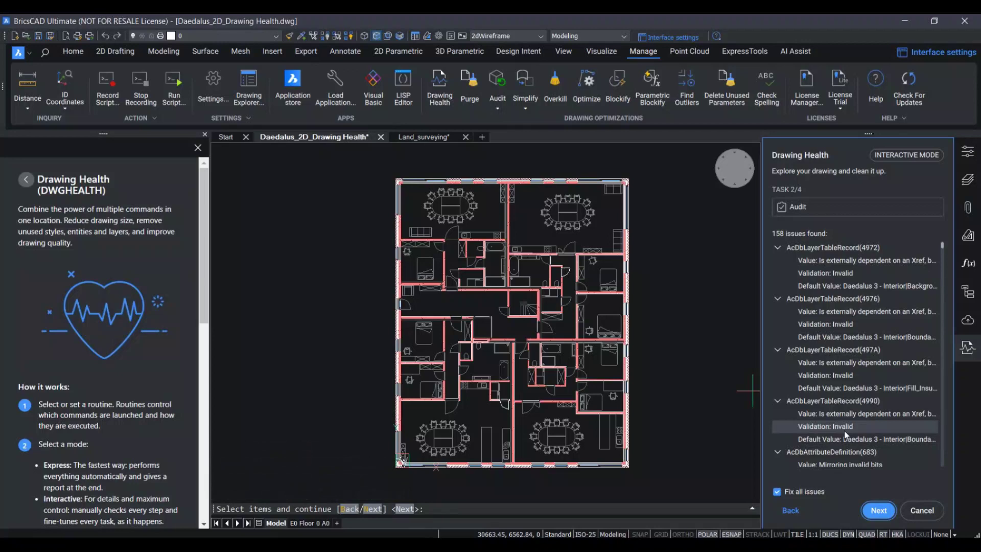
{"action": "left_click", "coordinate": [875, 511]}
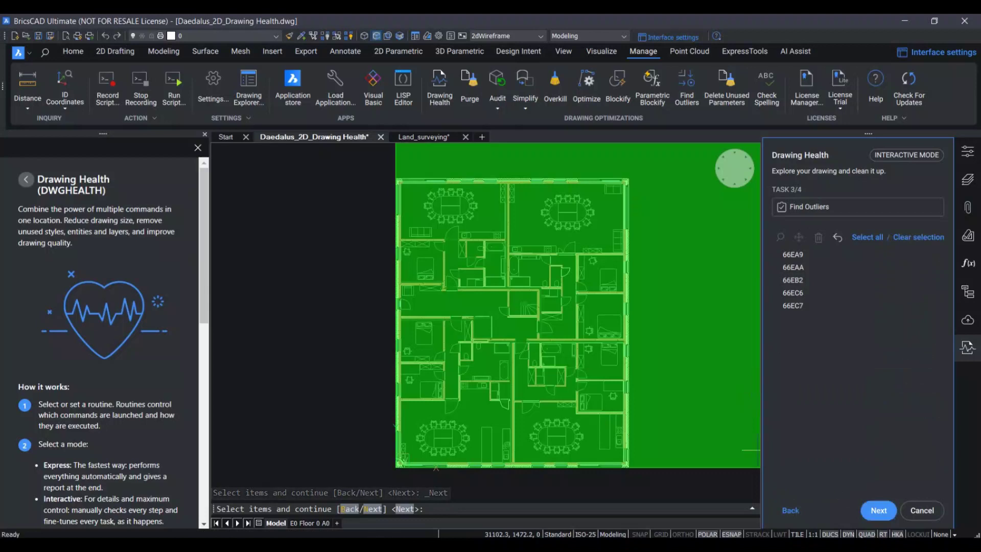
- Locate the five flagged outliers, select them all and zoom to them
{"action": "scroll", "coordinate": [638, 337], "scroll_direction": "down", "scroll_amount": 3}
{"action": "scroll", "coordinate": [639, 338], "scroll_direction": "down", "scroll_amount": 2}
{"action": "mouse_move", "coordinate": [652, 322]}
{"action": "middle_mouse_down"}
{"action": "mouse_move", "coordinate": [503, 332]}
{"action": "mouse_move", "coordinate": [531, 388]}
{"action": "middle_mouse_up"}
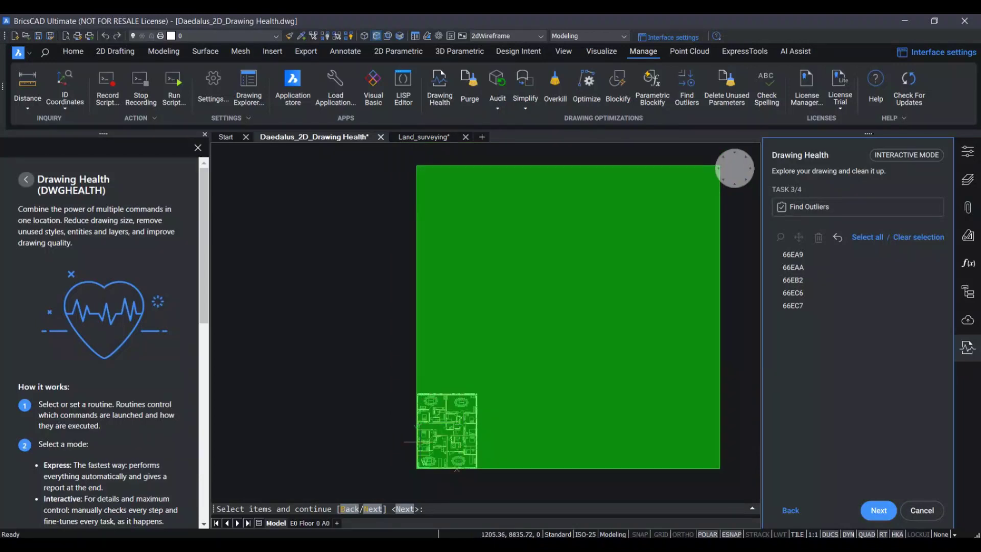
{"action": "scroll", "coordinate": [414, 438], "scroll_direction": "up", "scroll_amount": 3}
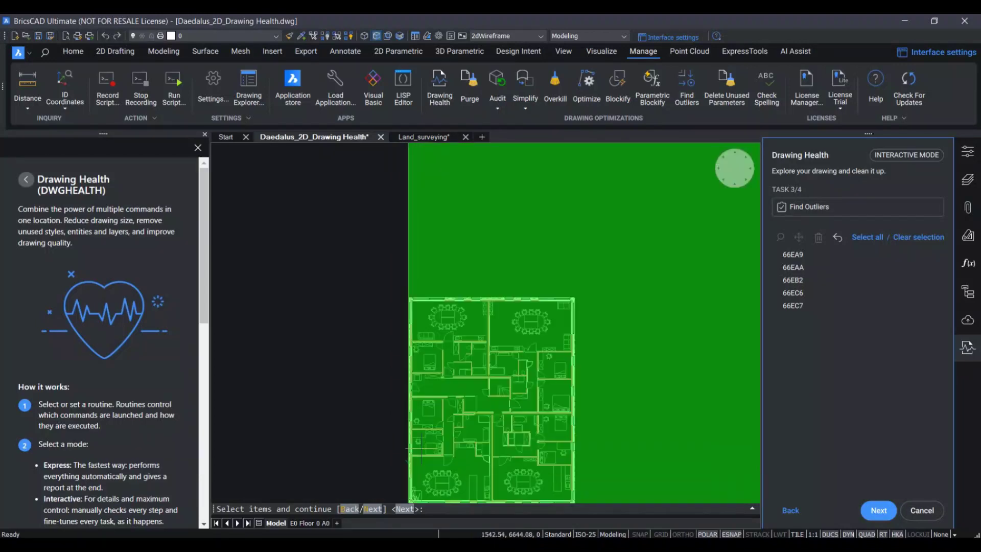
{"action": "middle_click_drag", "start_coordinate": [390, 437], "coordinate": [374, 358]}
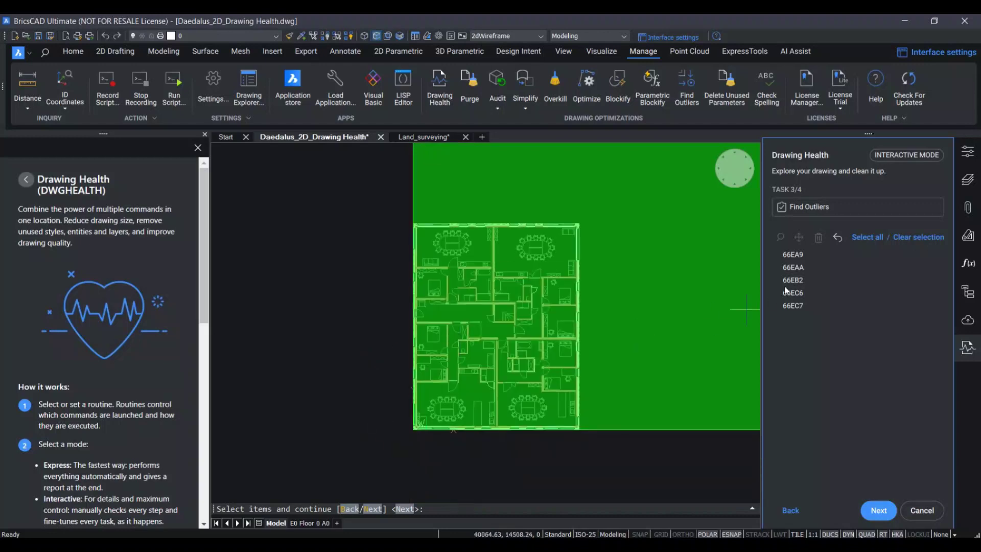
{"action": "left_click", "coordinate": [861, 237]}
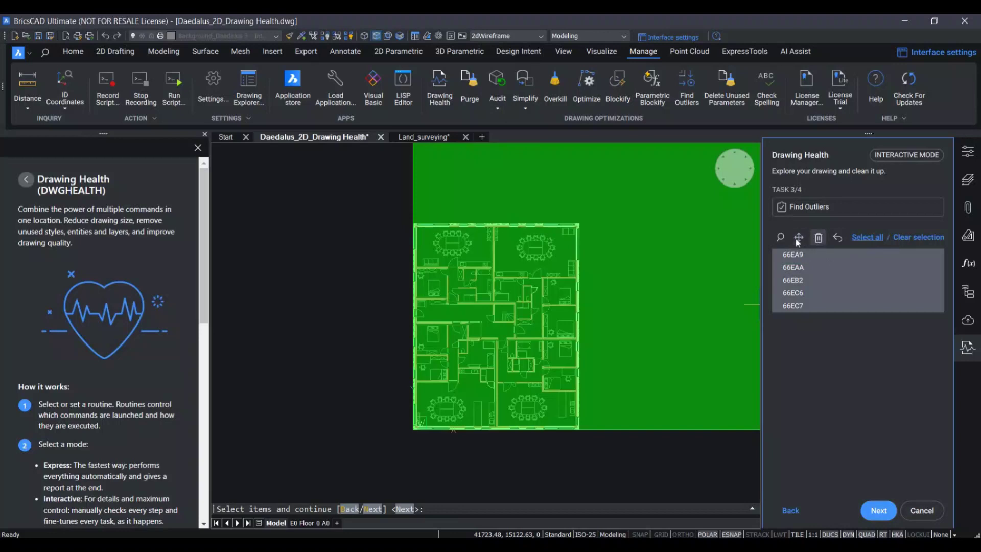
{"action": "left_click", "coordinate": [780, 237]}
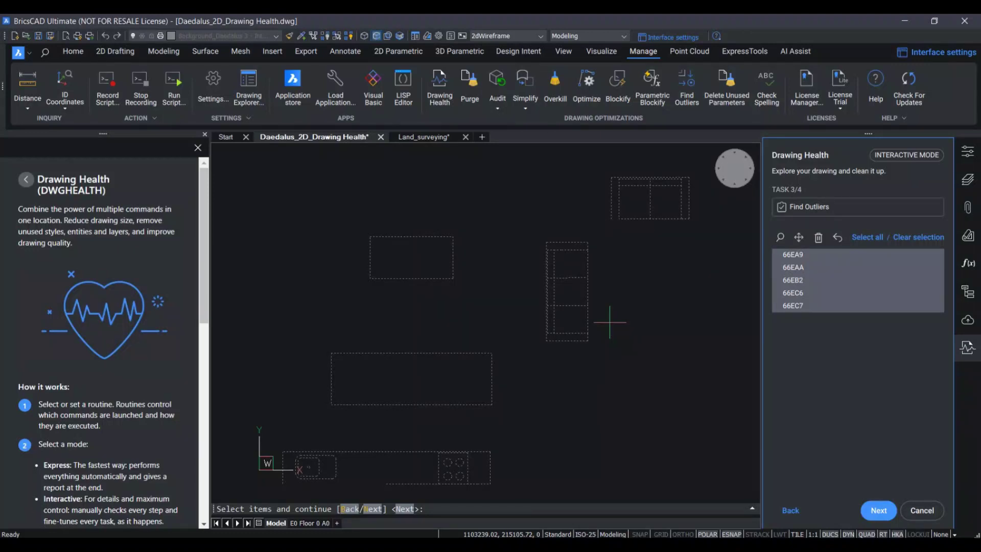
- Delete the five outlier objects and bring the whole floor plan back into view
{"action": "left_click", "coordinate": [820, 242]}
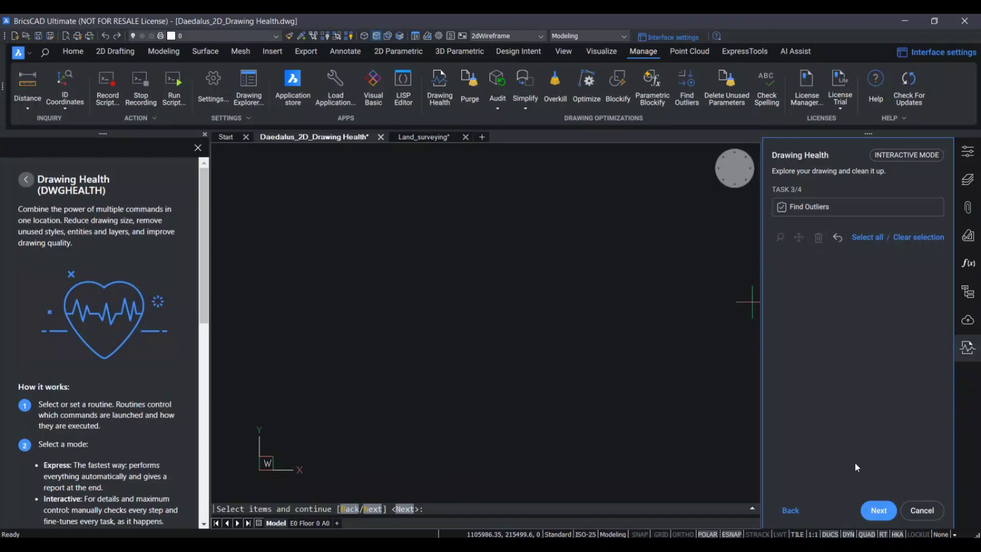
{"action": "scroll", "coordinate": [654, 283], "scroll_direction": "down", "scroll_amount": 3}
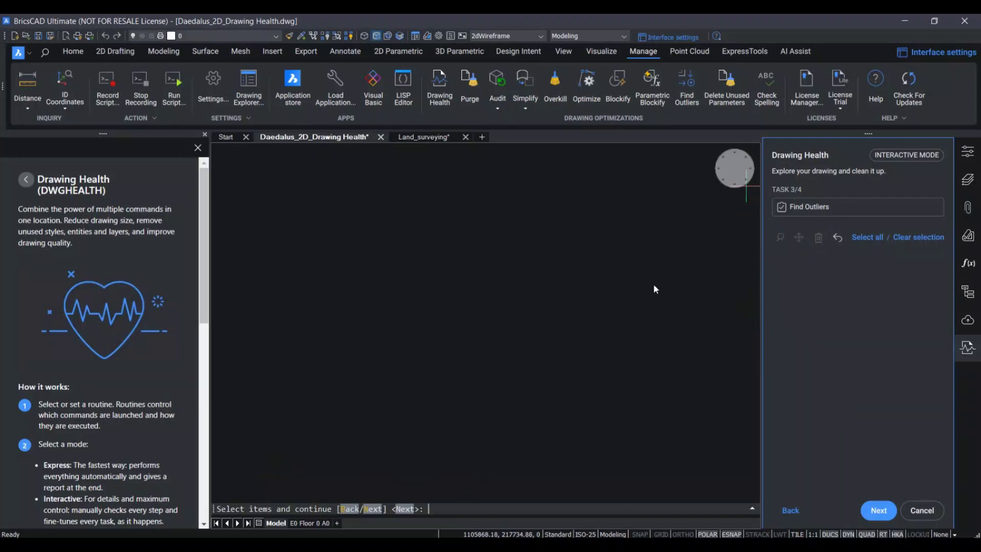
{"action": "left_click_drag", "start_coordinate": [646, 388], "coordinate": [214, 143]}
{"action": "scroll", "coordinate": [465, 358], "scroll_direction": "up", "scroll_amount": 2}
{"action": "scroll", "coordinate": [467, 363], "scroll_direction": "up", "scroll_amount": 3}
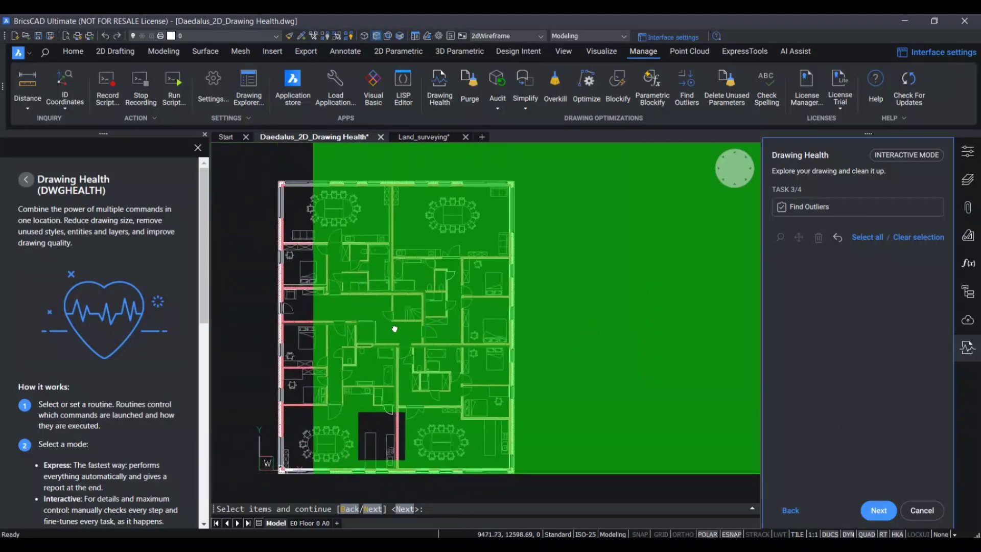
- Replace the Bed Double and 18 door matches with existing blocks, inserting 23 references
{"action": "left_click", "coordinate": [877, 510]}
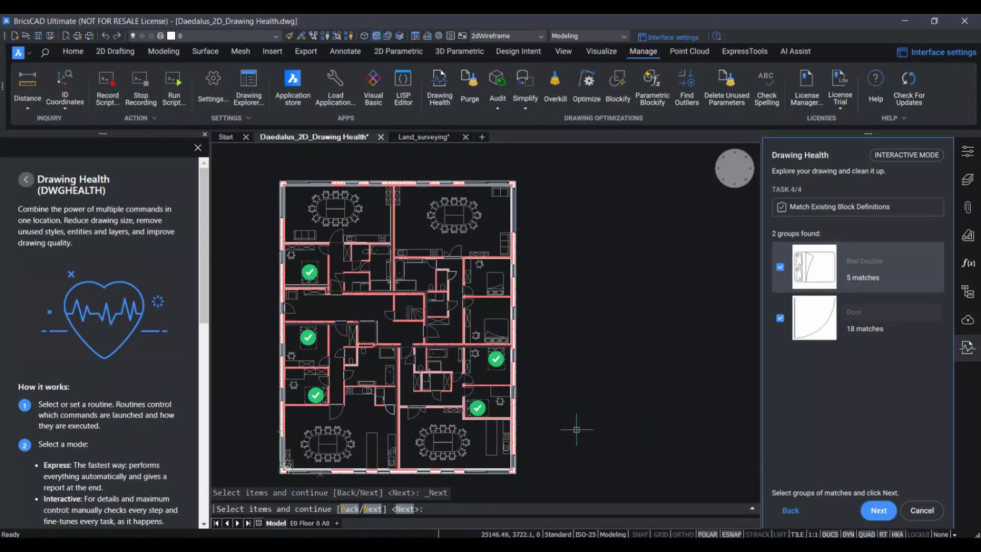
{"action": "scroll", "coordinate": [327, 348], "scroll_direction": "up", "scroll_amount": 2}
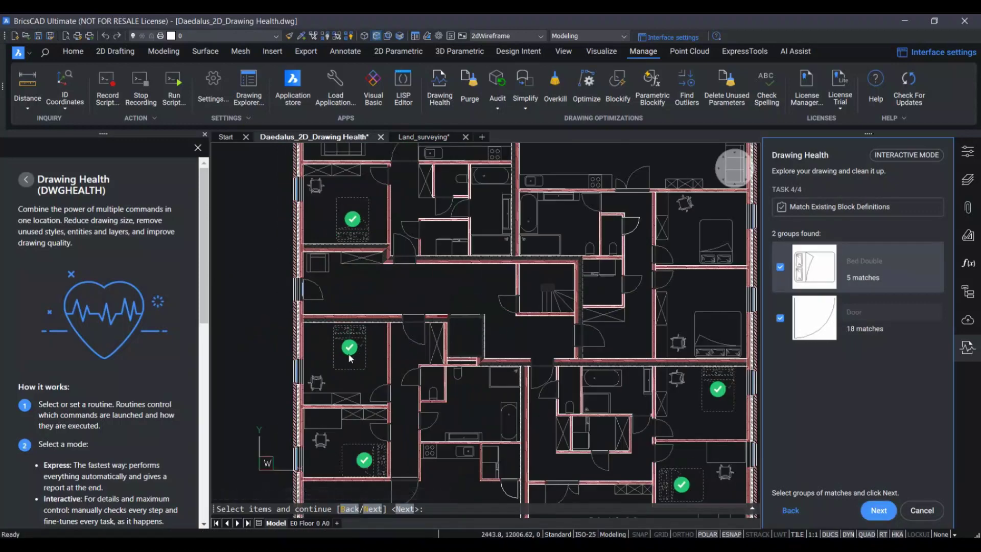
{"action": "scroll", "coordinate": [351, 359], "scroll_direction": "up", "scroll_amount": 5}
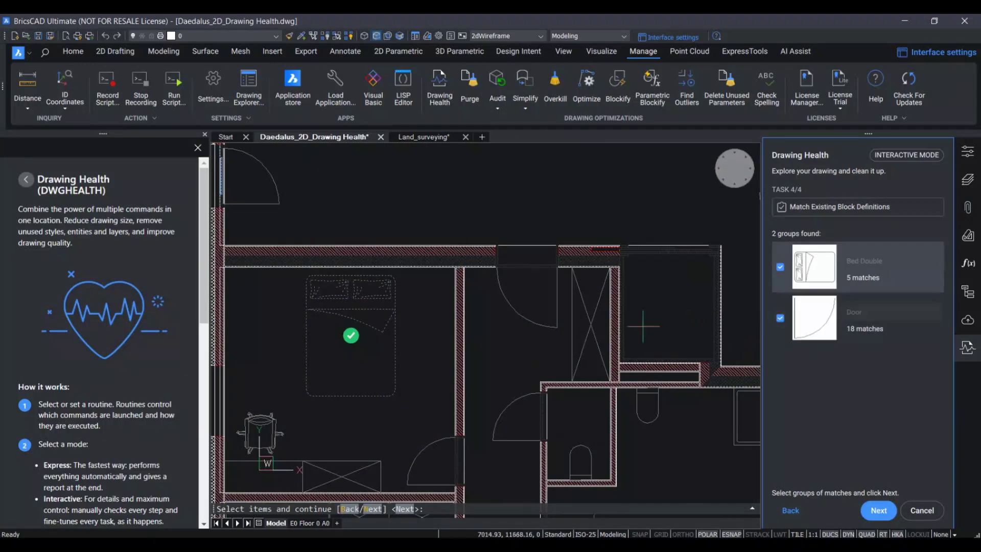
{"action": "left_click", "coordinate": [811, 300]}
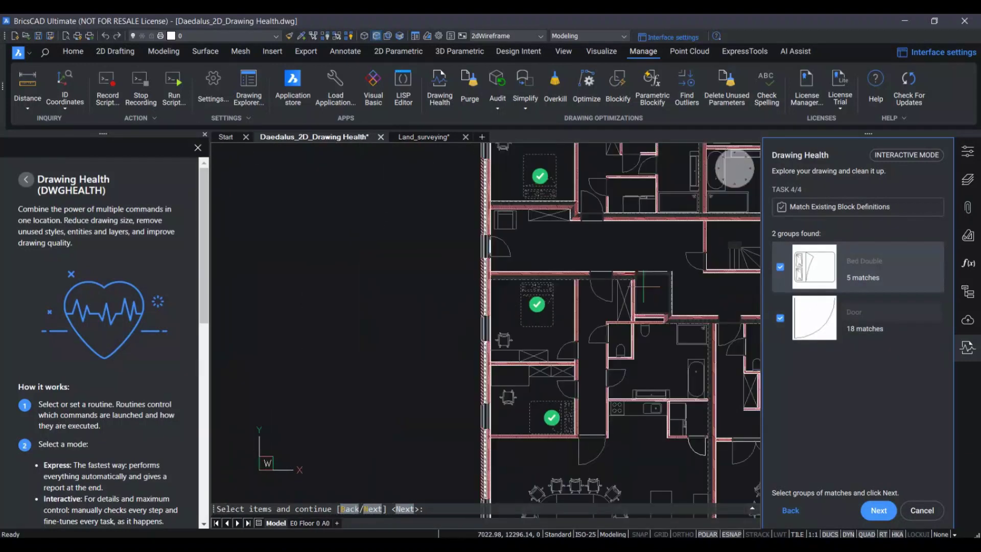
{"action": "middle_click_drag", "start_coordinate": [621, 330], "coordinate": [488, 273]}
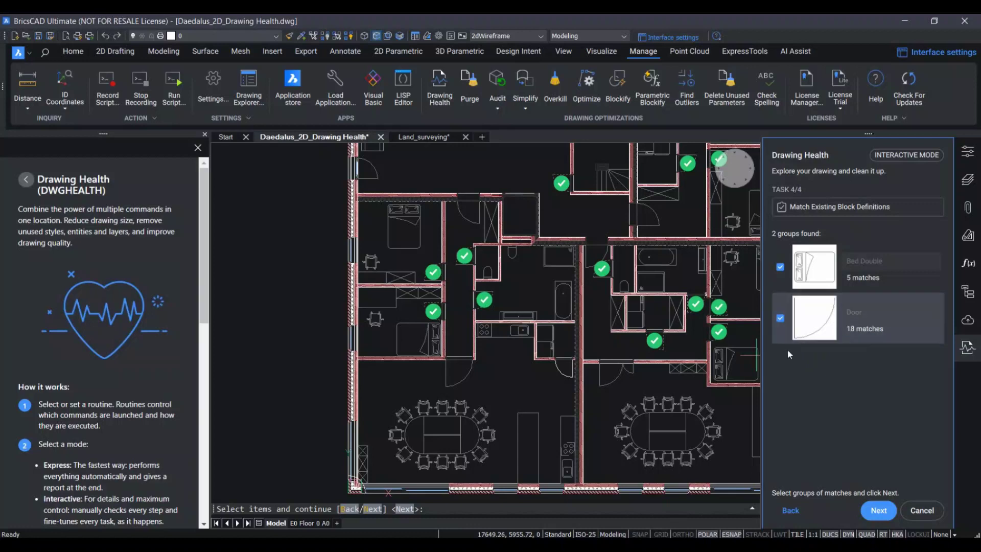
{"action": "left_click", "coordinate": [875, 509]}
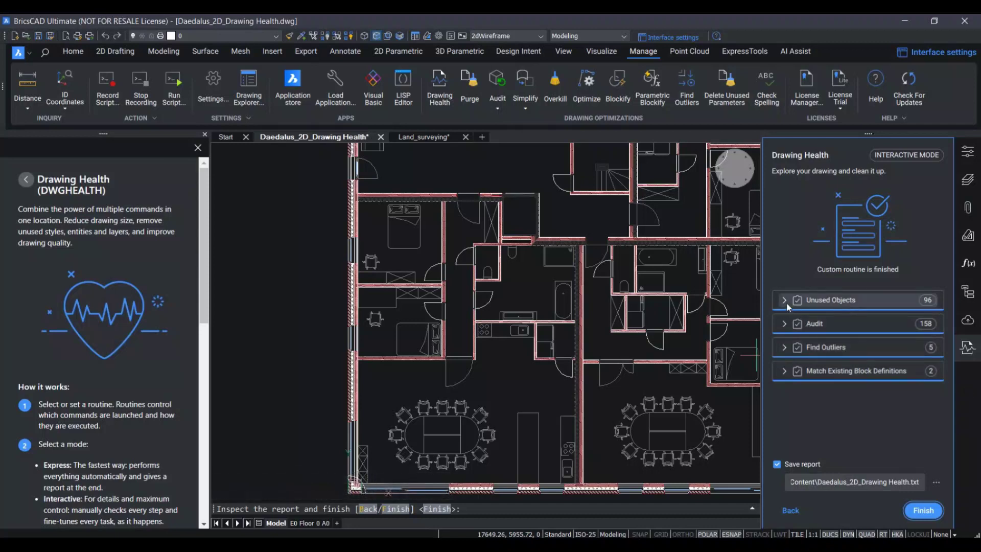
{"action": "left_click", "coordinate": [781, 304]}
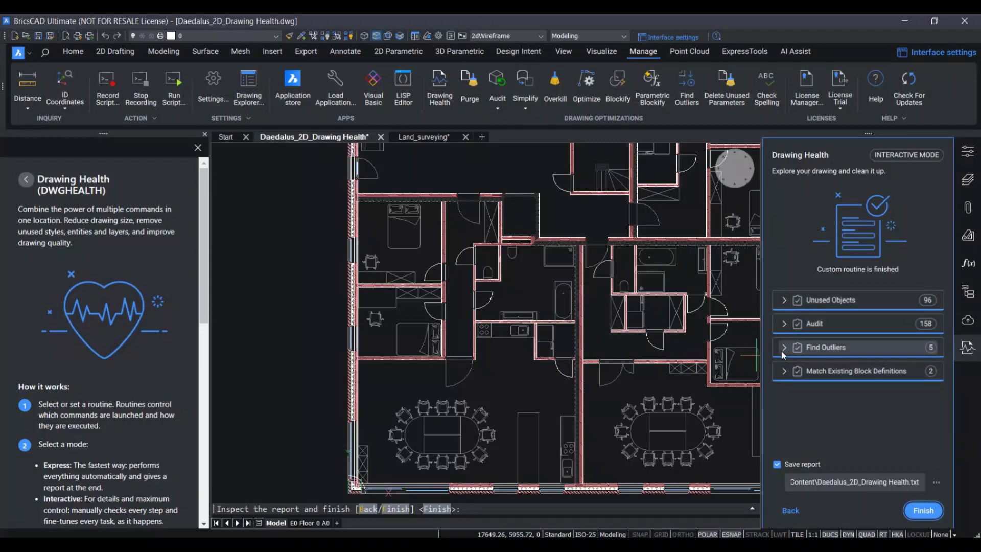
- Review the matched blocks in the summary and finish the routine with its report saved
{"action": "left_click", "coordinate": [785, 373]}
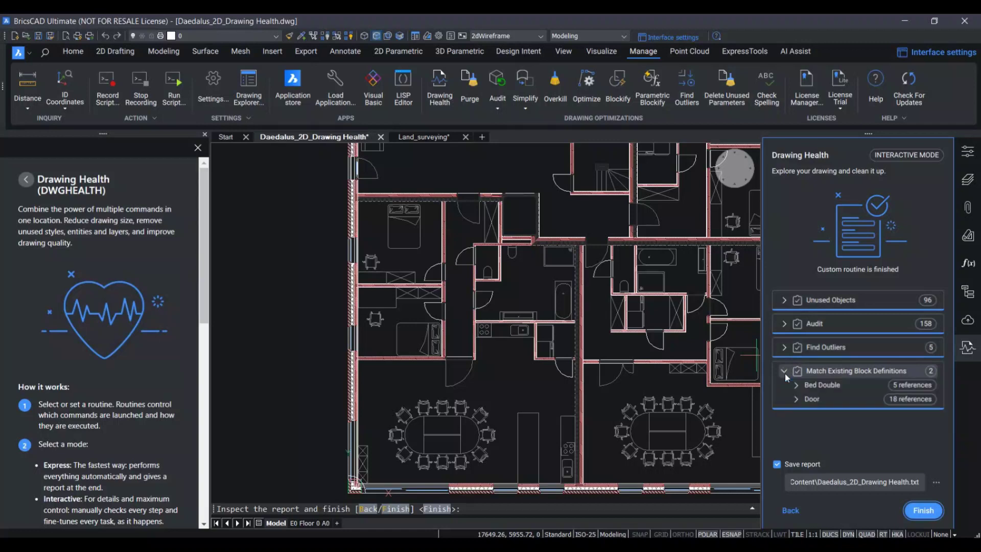
{"action": "left_click", "coordinate": [785, 373]}
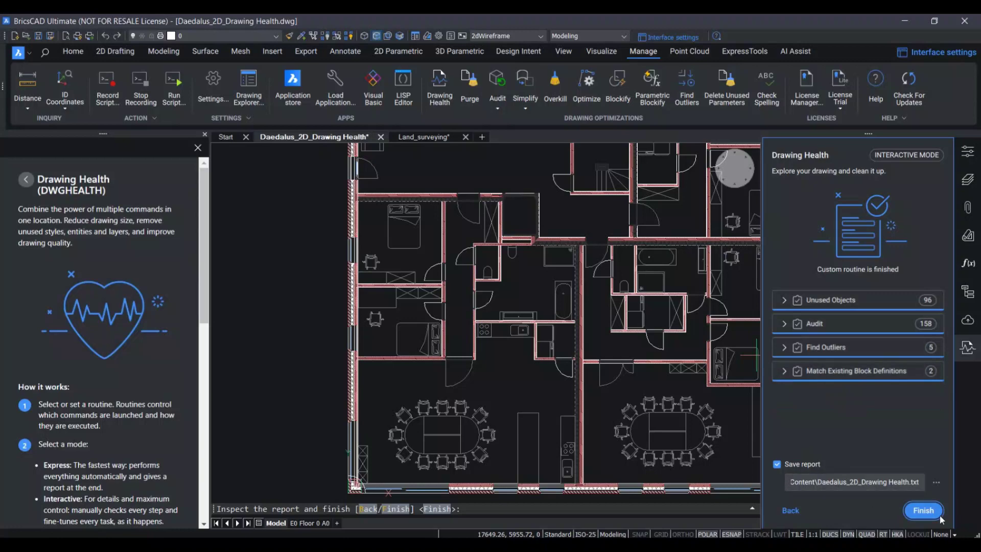
{"action": "left_click", "coordinate": [923, 510]}
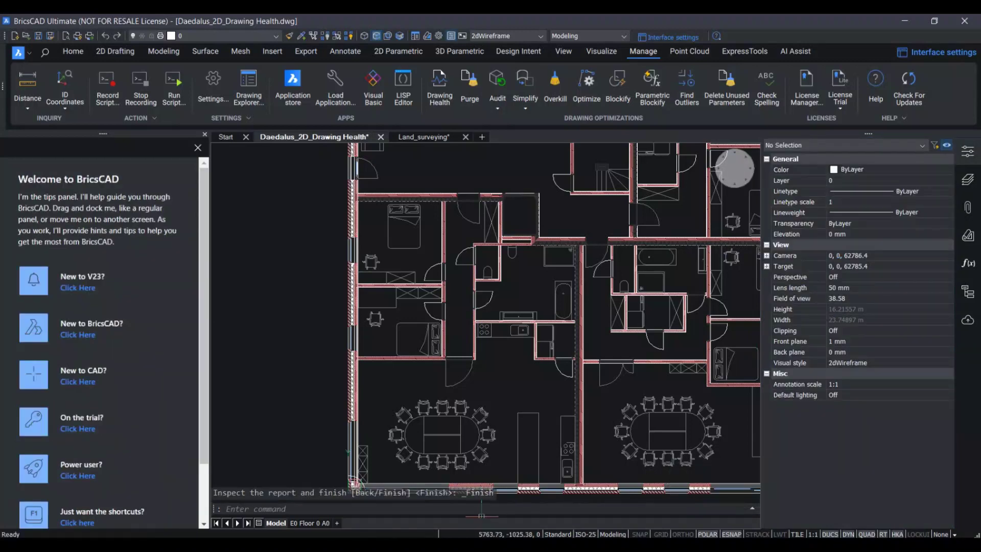